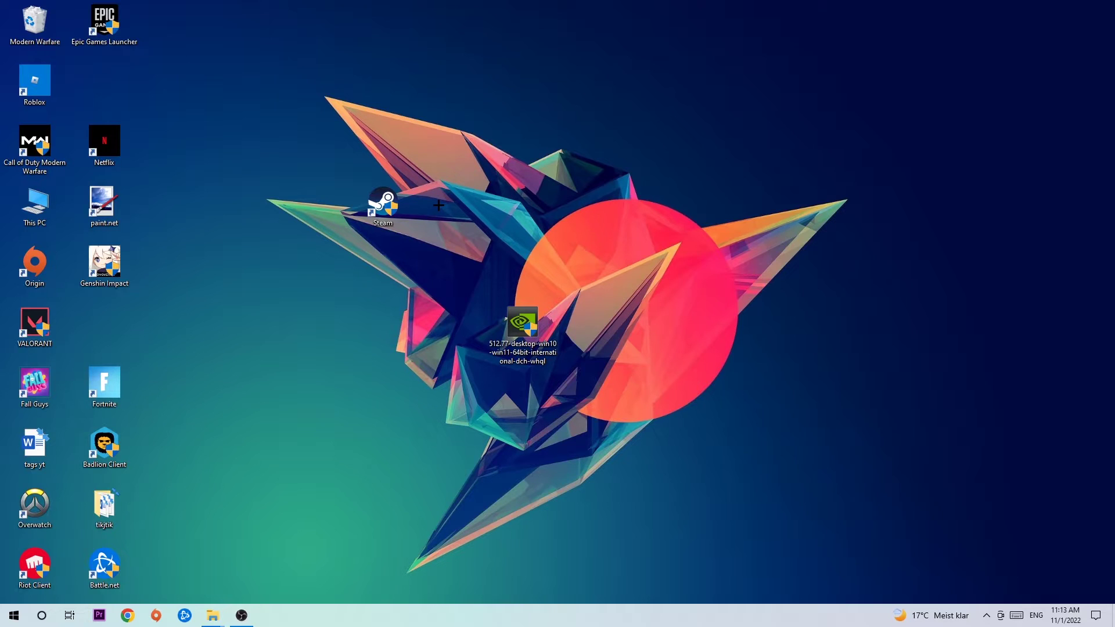
# - Switch input to DEU, then run ipconfig /flushdns in a maximized Command Prompt
pyautogui.click(1037, 616)
pyautogui.click(1041, 546)
pyautogui.press('super+r')
pyautogui.moveTo(175, 487); pyautogui.dragTo(494, 298)
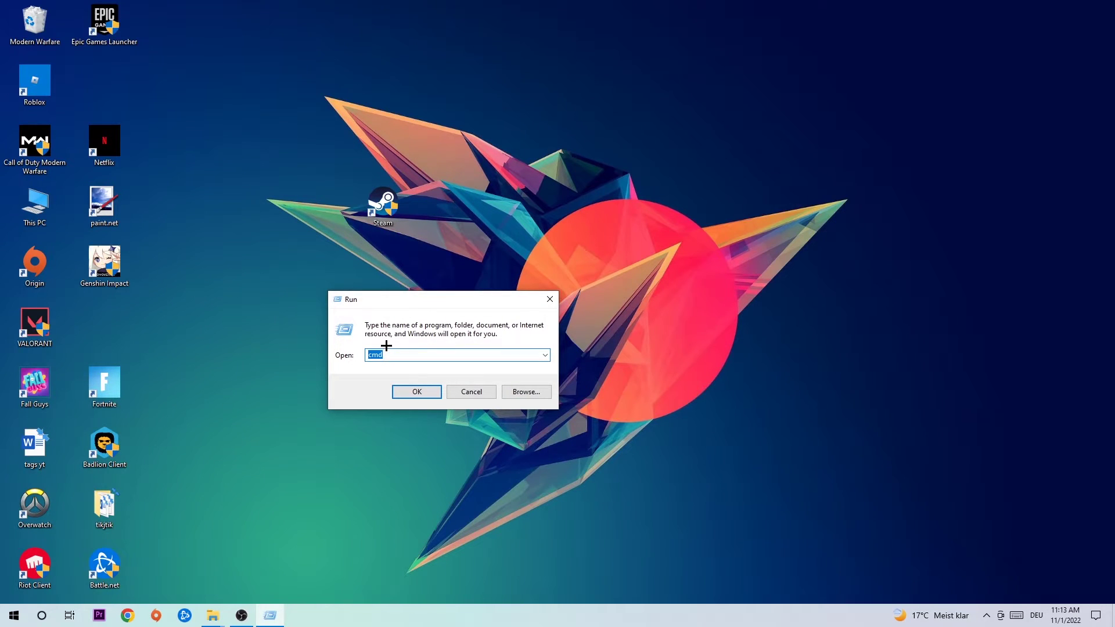
pyautogui.click(436, 391)
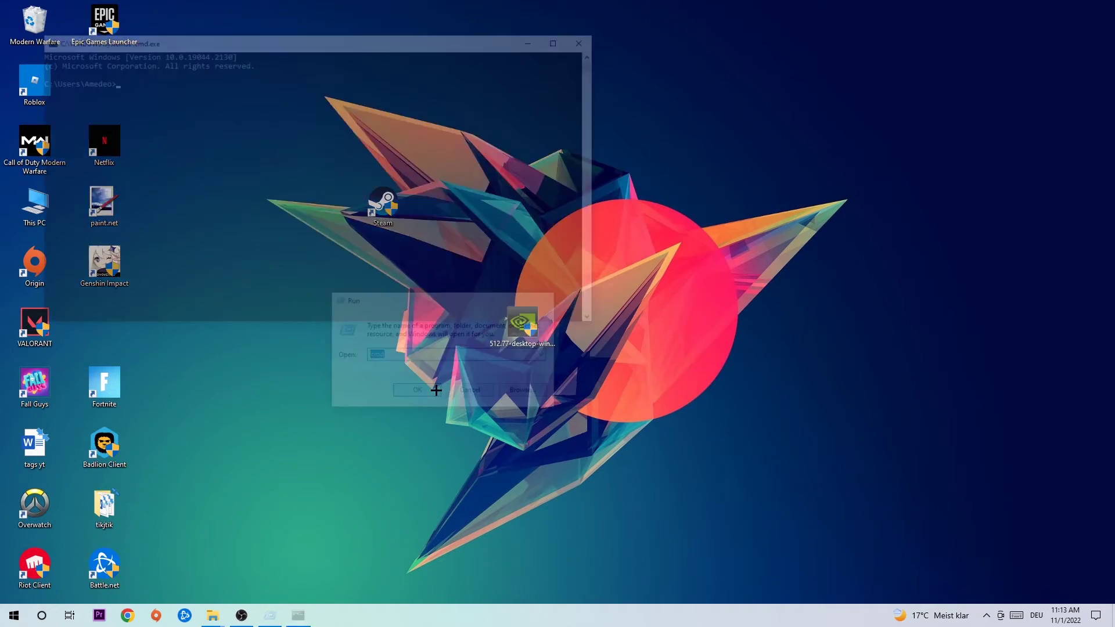
pyautogui.click(563, 38)
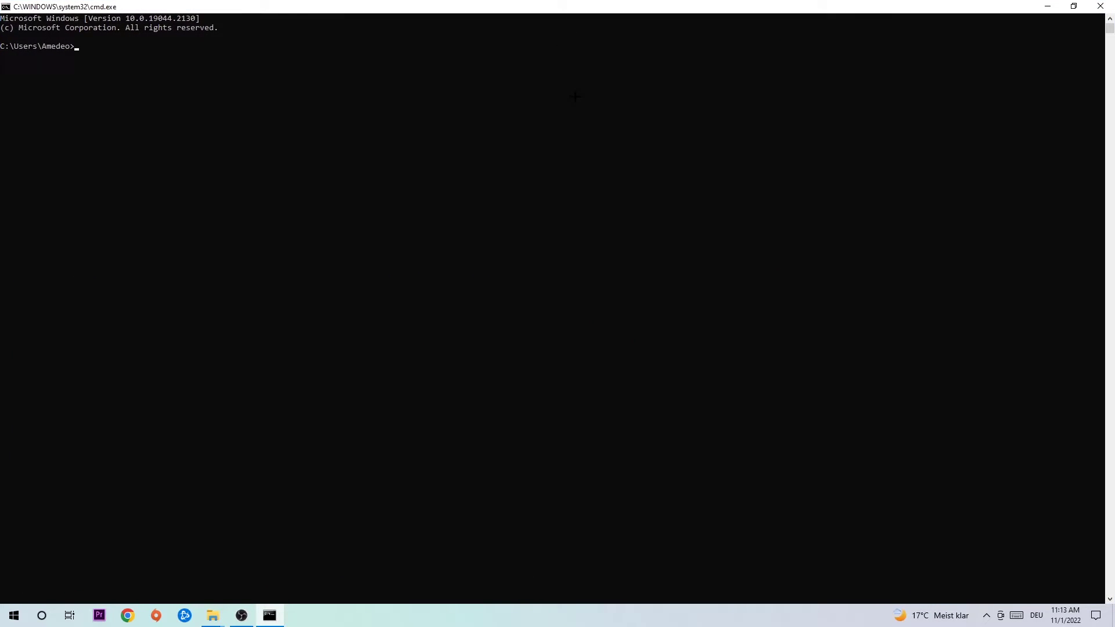
pyautogui.write('i')
pyautogui.write('pconfig')
pyautogui.write('fk')
pyautogui.write('lushdns')
pyautogui.press('Return')
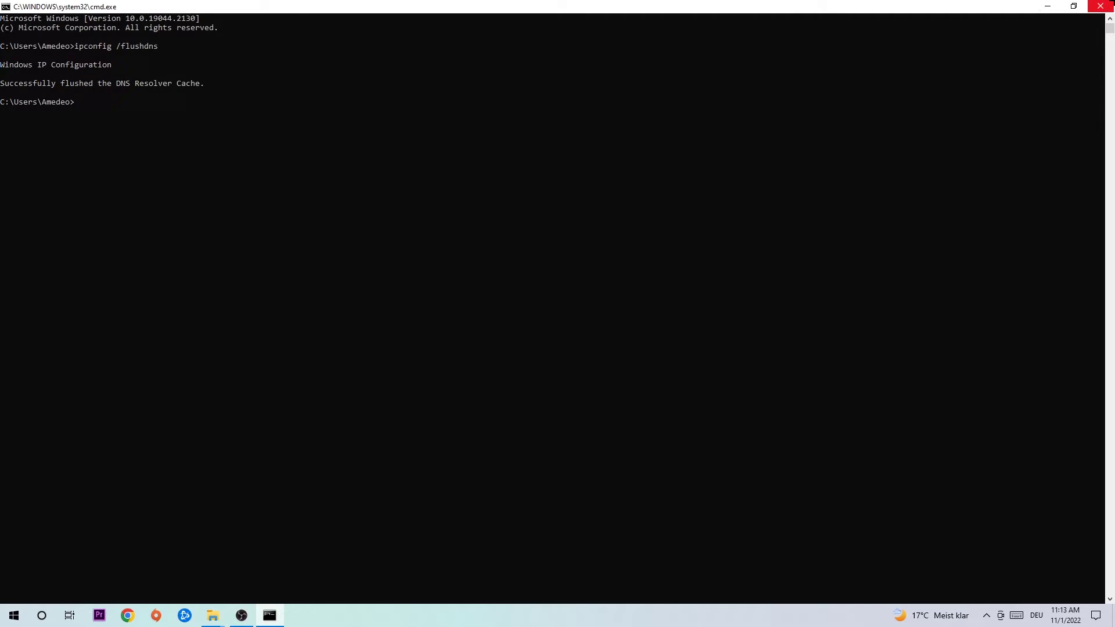
# - Close Command Prompt and open Settings to the Network & Internet page
pyautogui.click(1100, 6)
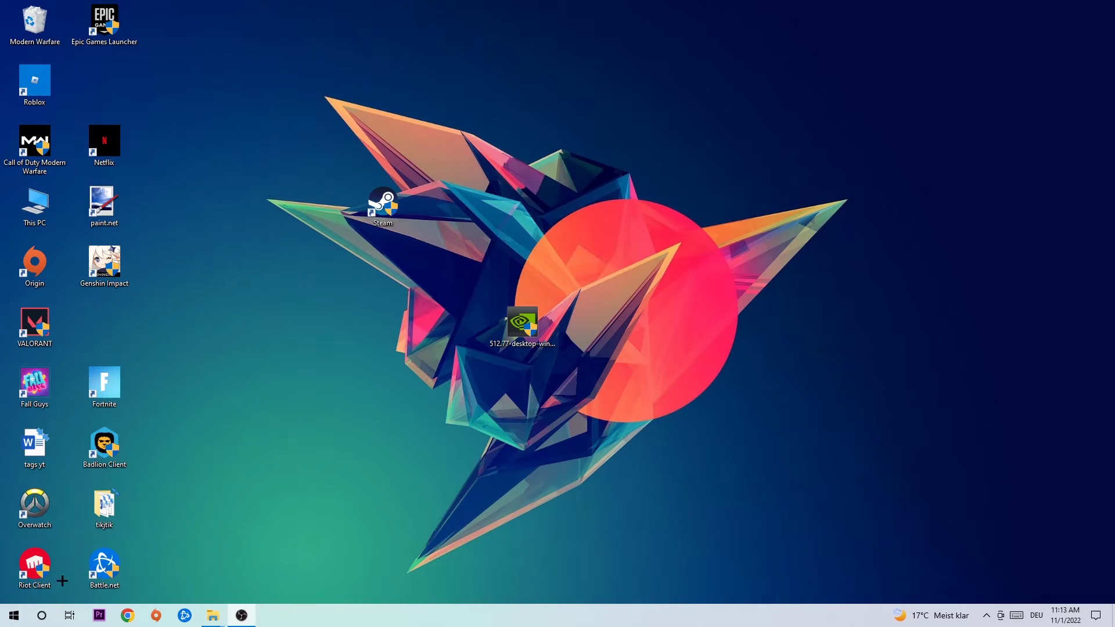
pyautogui.click(15, 615)
pyautogui.click(14, 565)
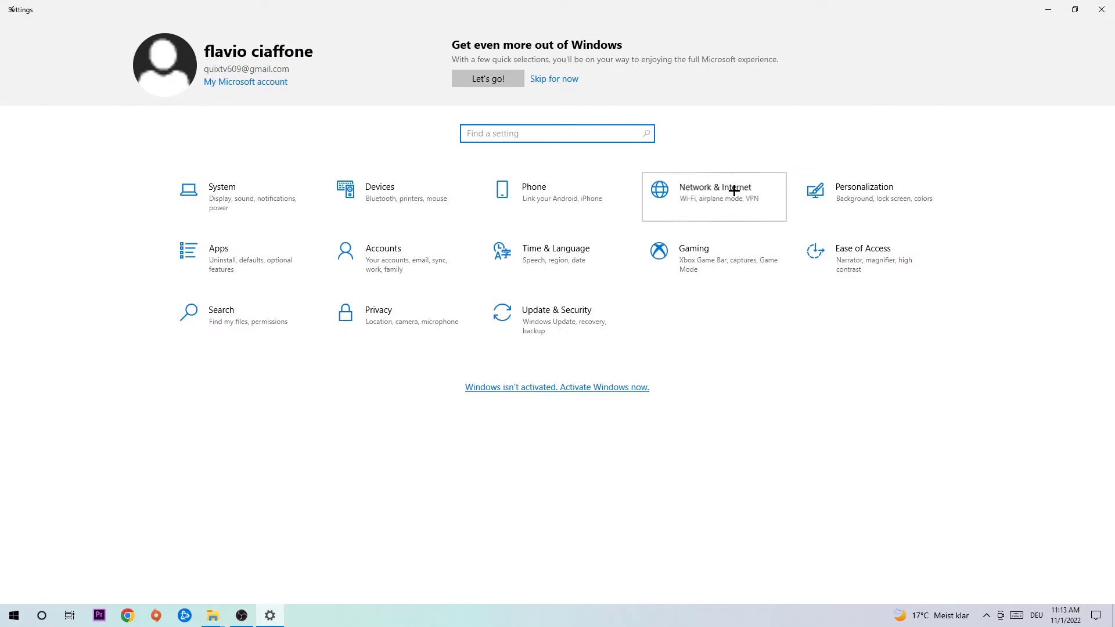
pyautogui.click(734, 189)
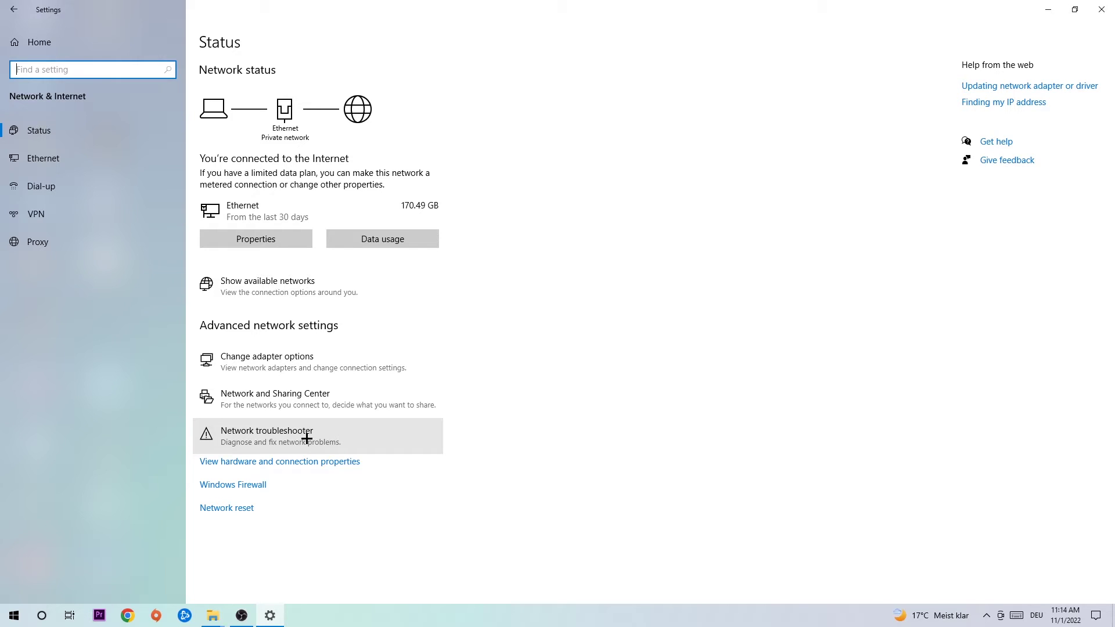
# - Open the Ethernet connection's Properties from the Network and Sharing Center
pyautogui.click(339, 398)
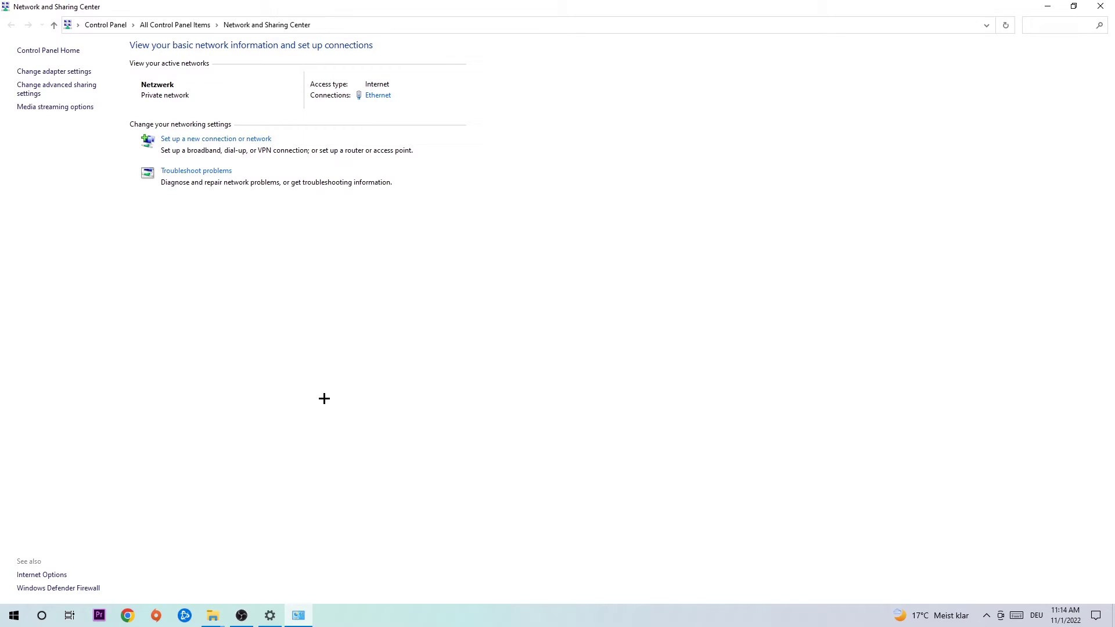
pyautogui.click(381, 98)
pyautogui.moveTo(481, 188); pyautogui.dragTo(371, 137)
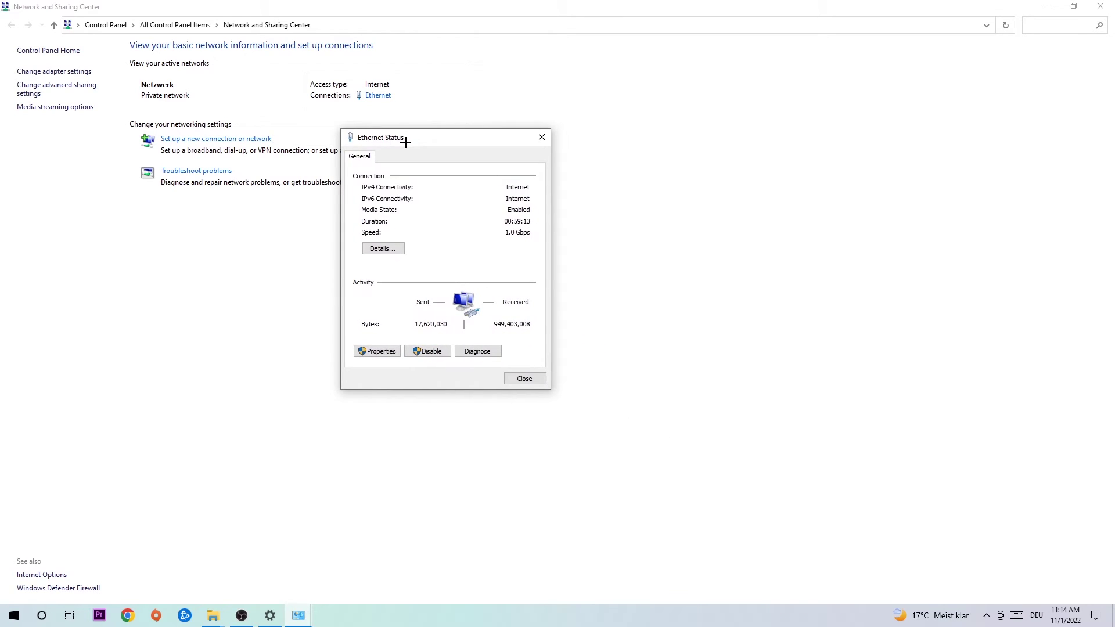
pyautogui.click(378, 353)
pyautogui.moveTo(437, 146); pyautogui.dragTo(447, 103)
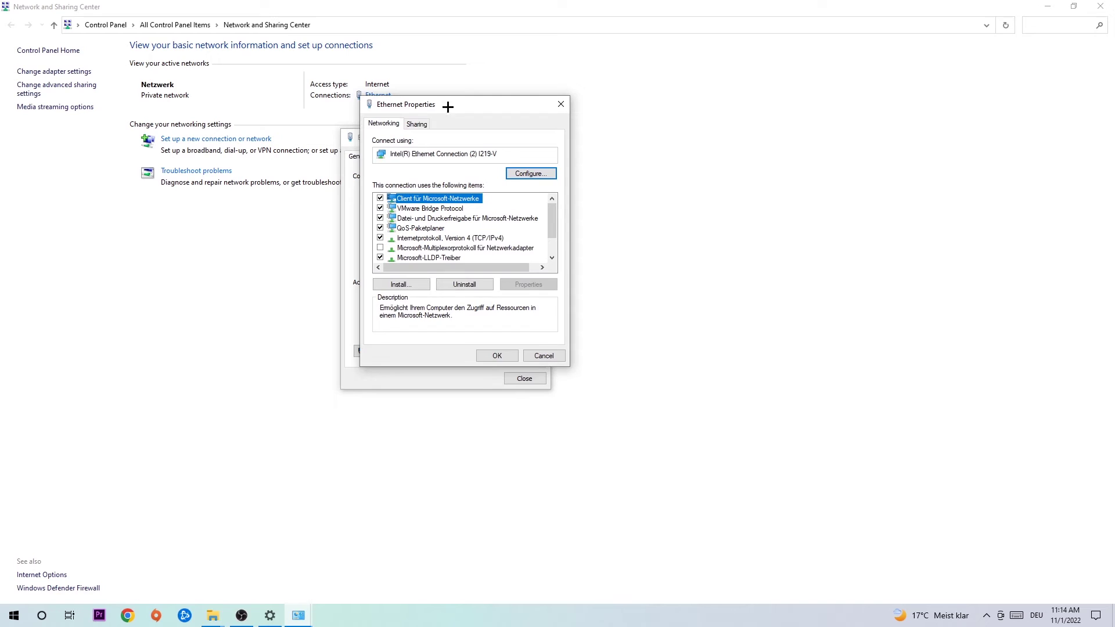
# - Set IPv4 to 'Use the following DNS server addresses' and confirm
pyautogui.doubleClick(430, 239)
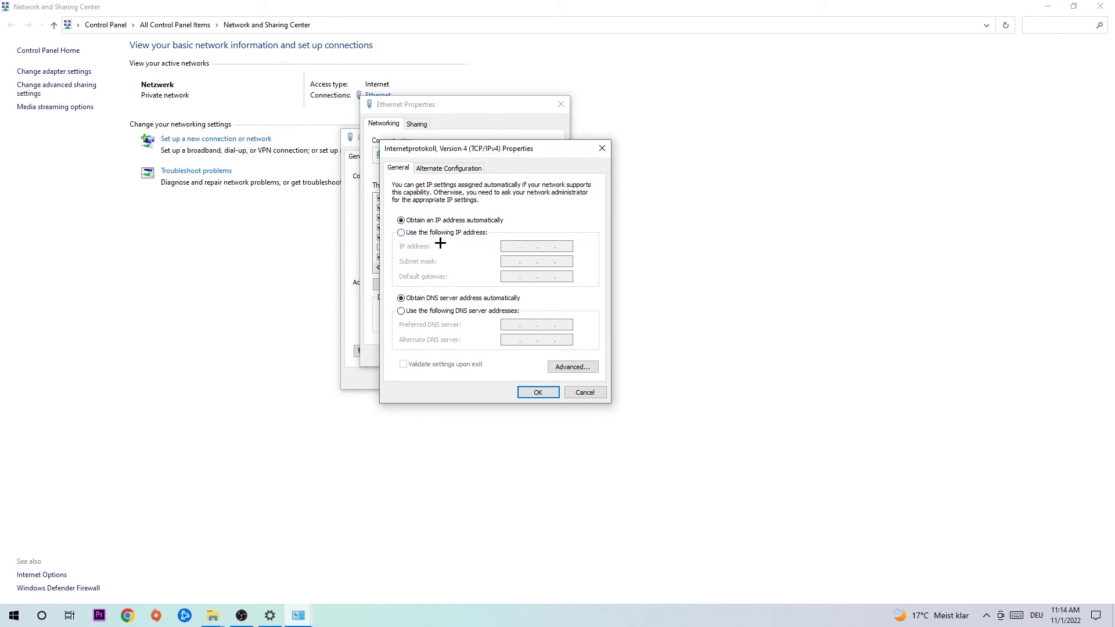
pyautogui.click(416, 312)
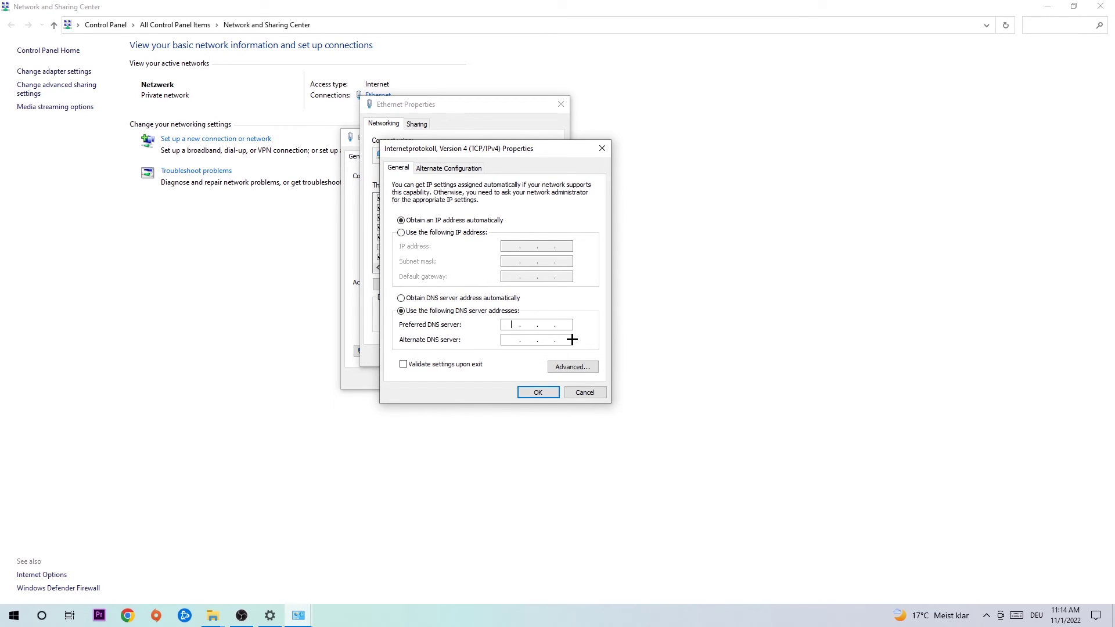
pyautogui.click(544, 393)
# - Close the Ethernet Properties, Ethernet Status, Network and Settings windows
pyautogui.press('Escape')
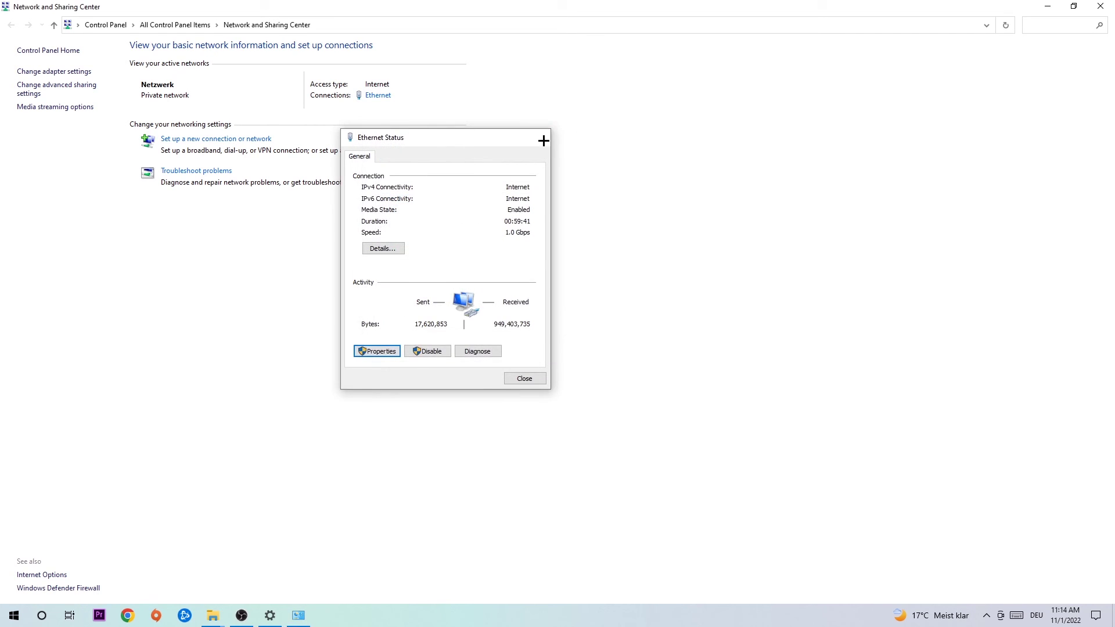
pyautogui.click(541, 137)
pyautogui.hotkey('alt', 'F4')
pyautogui.hotkey('alt', 'F4')
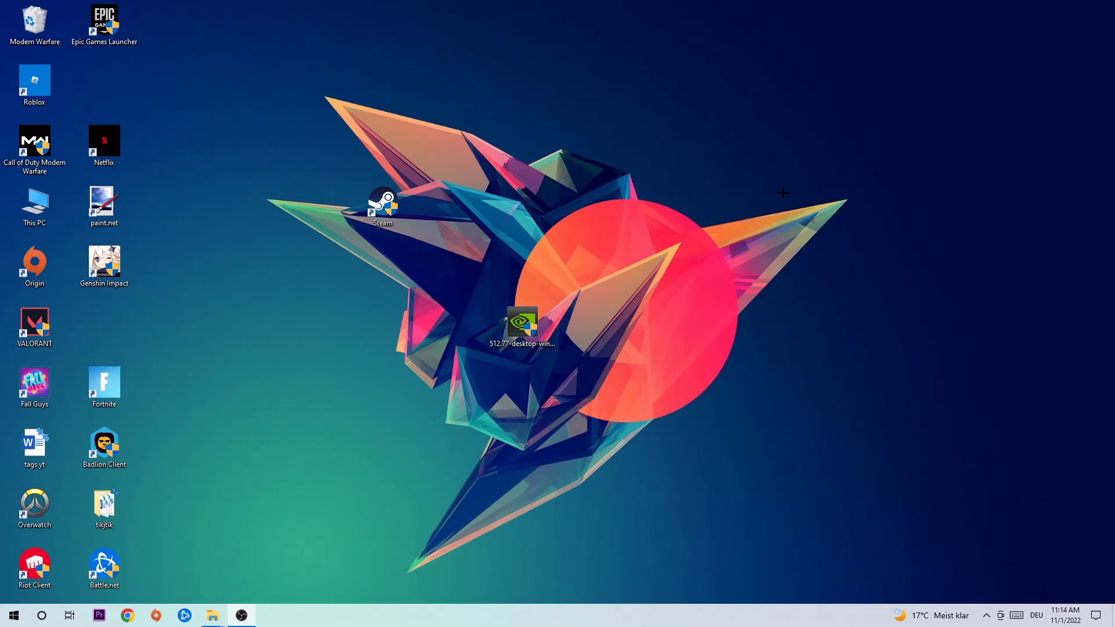